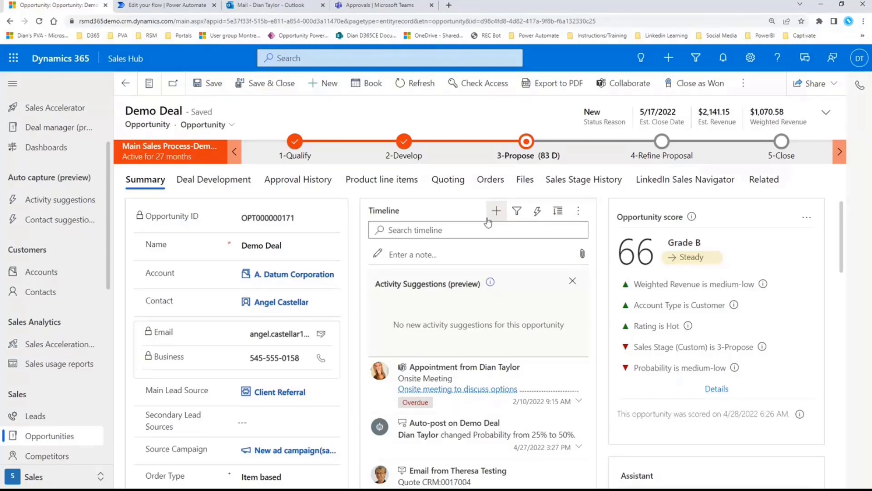
Step: On Demo Deal's 3-Propose stage, set Approval Required? to Yes and Request Type to Approval, then save
{"action": "left_click", "coordinate": [526, 152]}
{"action": "left_click", "coordinate": [652, 172]}
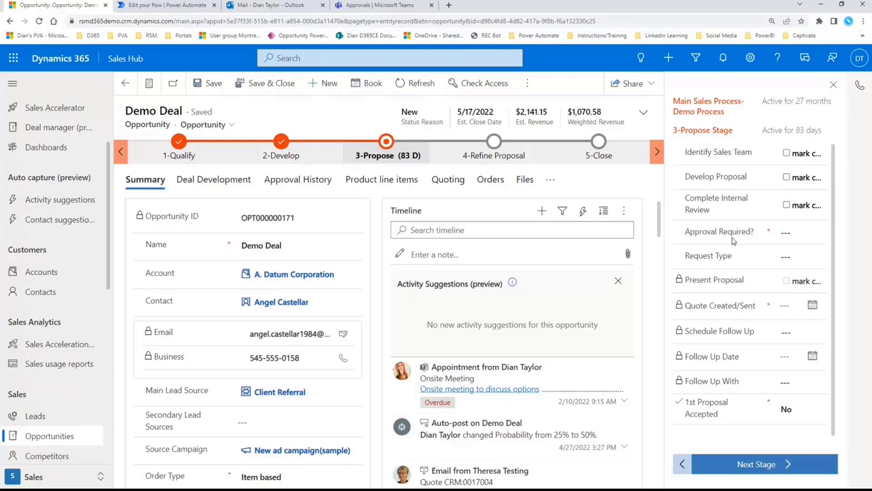
{"action": "left_click", "coordinate": [793, 234]}
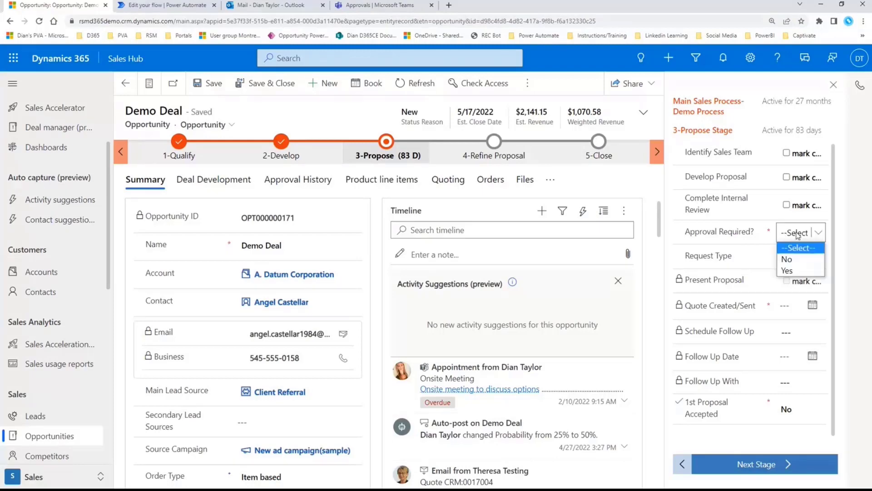
{"action": "left_click", "coordinate": [798, 270]}
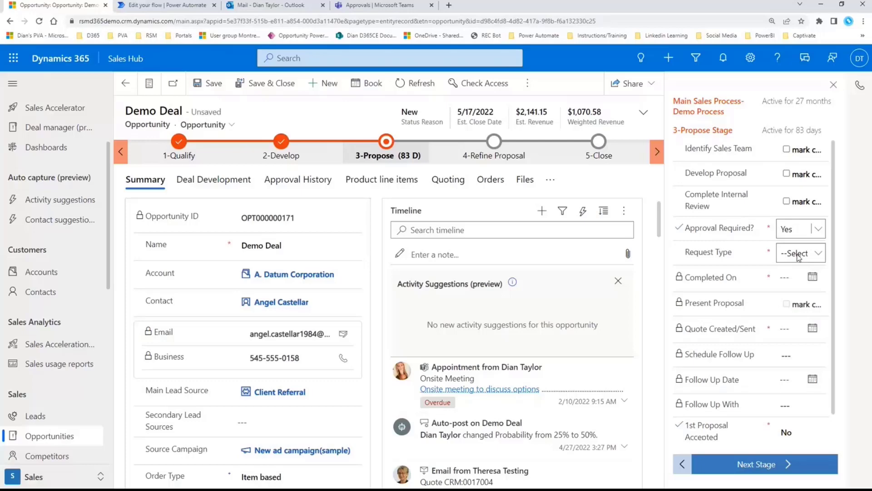
{"action": "left_click", "coordinate": [798, 256]}
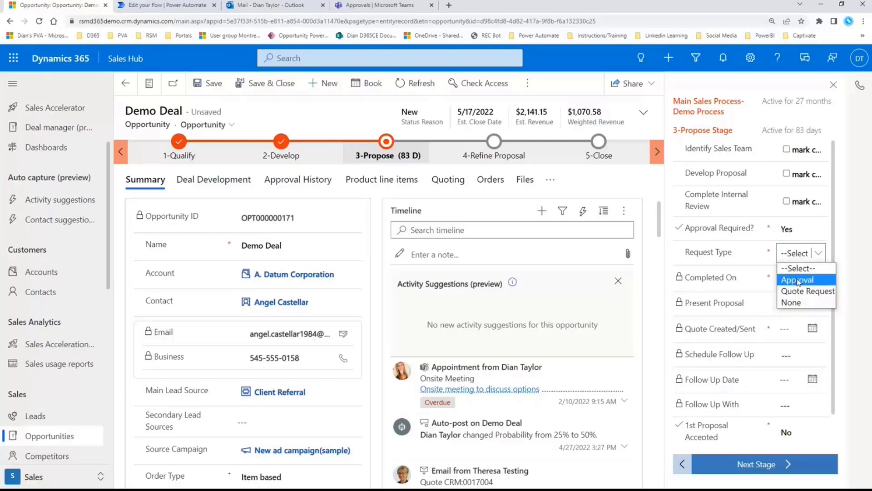
{"action": "left_click", "coordinate": [798, 281]}
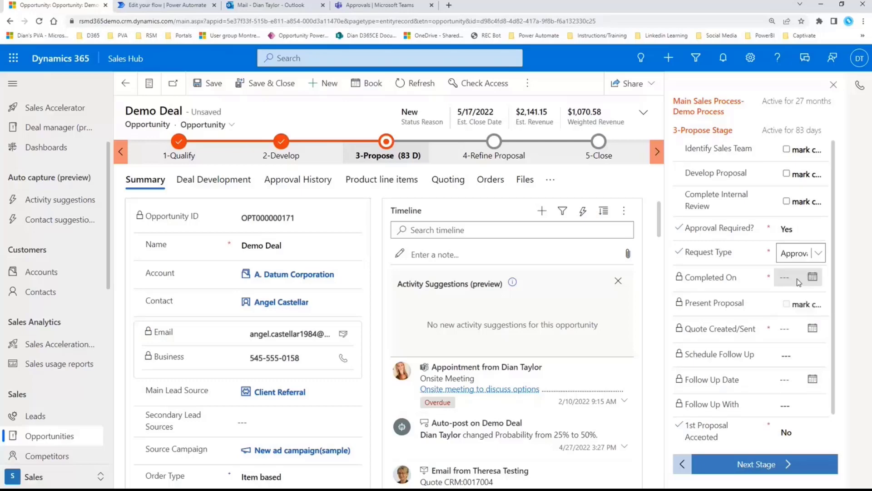
{"action": "left_click", "coordinate": [207, 86]}
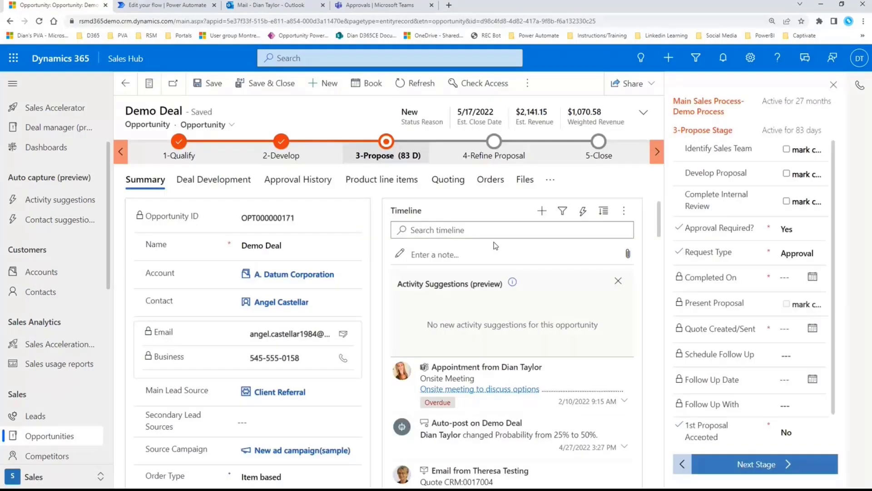
{"action": "left_click", "coordinate": [584, 210]}
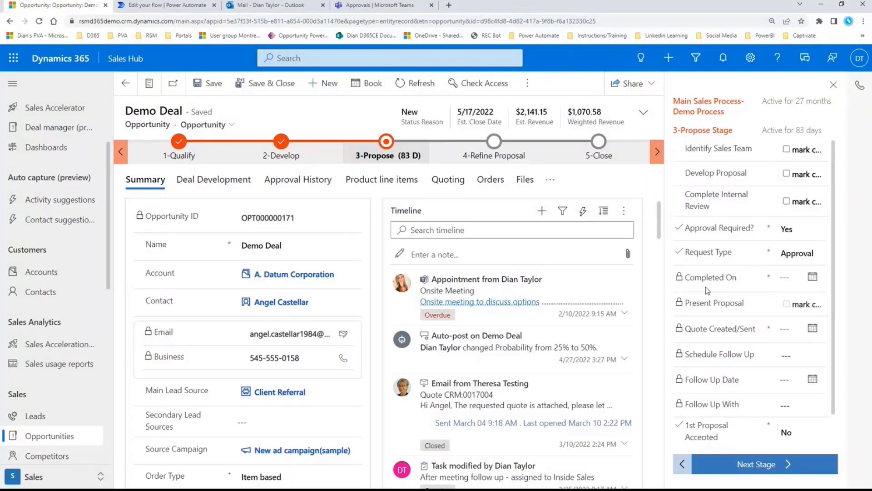
Step: Open Demo Deal's Approval History, showing the 7/20/2022 Approval Team request still waiting
{"action": "left_click", "coordinate": [307, 182]}
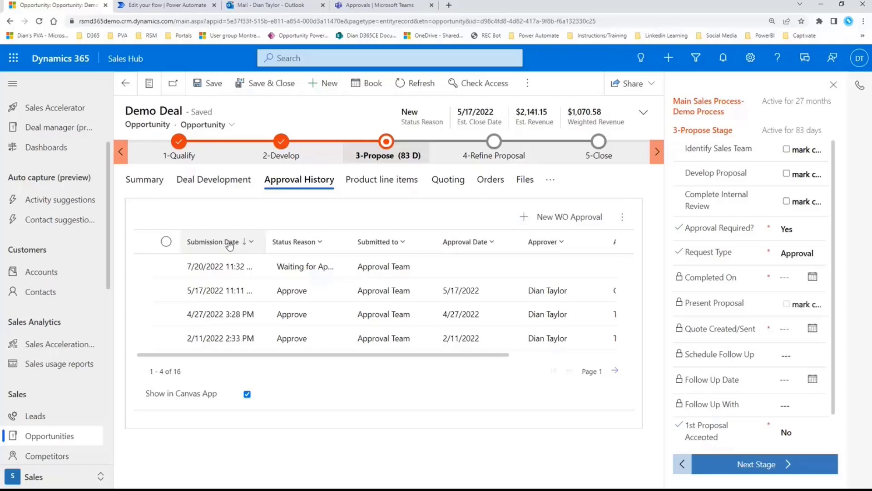
Step: In Outlook, open the OPT000000171 Microsoft Flow approval email and choose Approve with comments
{"action": "left_click", "coordinate": [270, 5]}
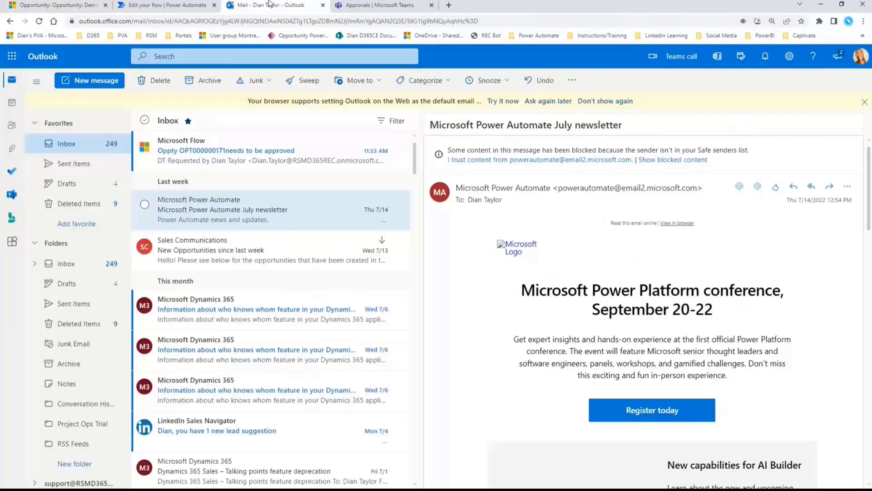
{"action": "left_click", "coordinate": [315, 162]}
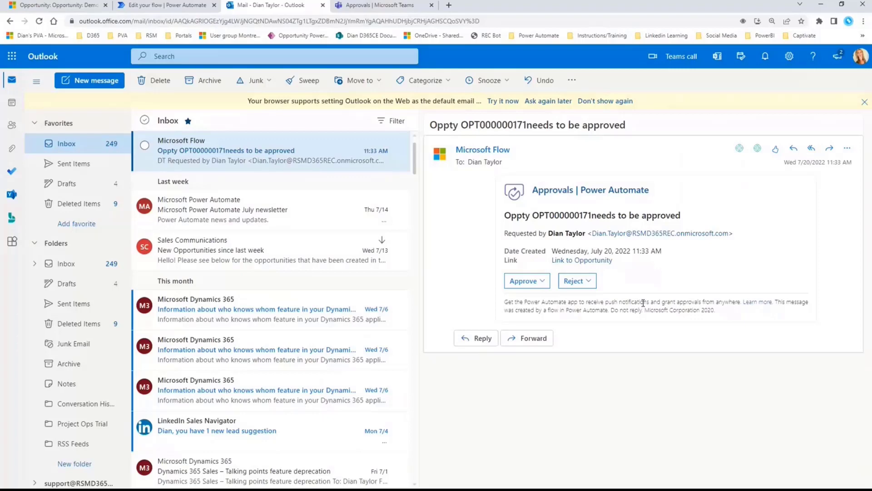
{"action": "left_click", "coordinate": [540, 284]}
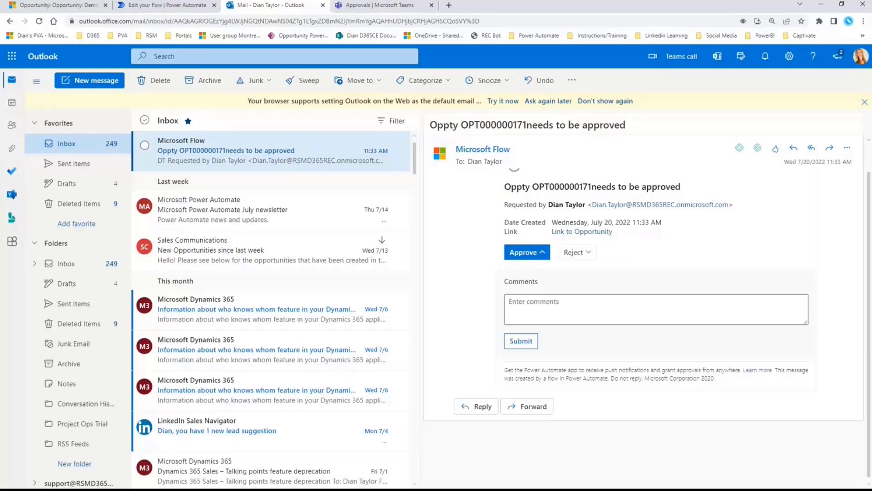
{"action": "key", "text": "alt+Tab"}
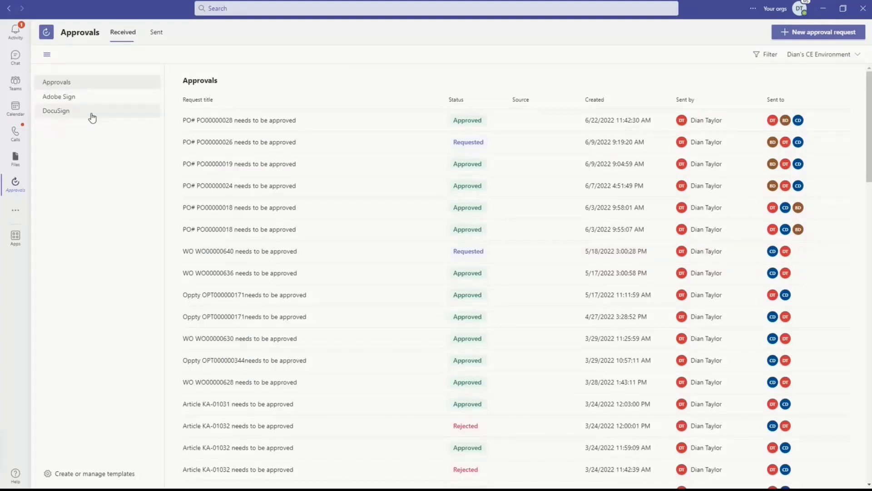
Step: Approve the OPT000000171 request in Teams with comment 'THIS IS AMAZIIIINGGGG' and confirm Final status: Approved
{"action": "left_click", "coordinate": [15, 30]}
{"action": "left_click", "coordinate": [91, 64]}
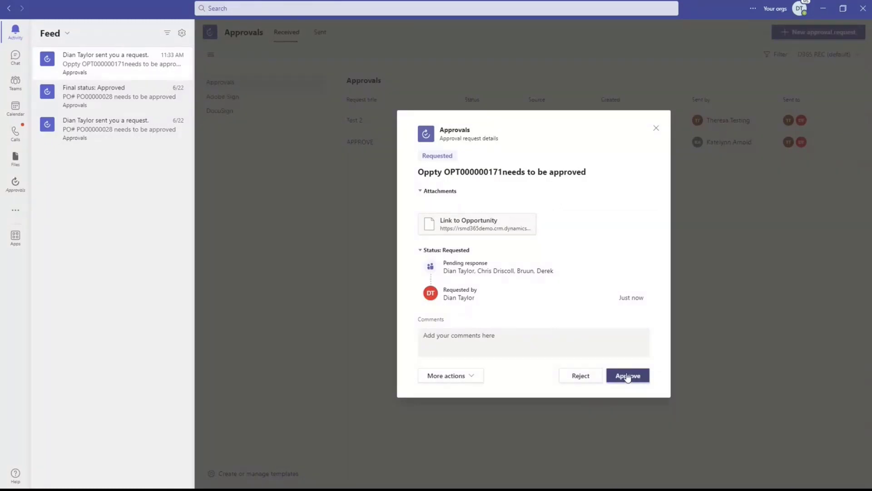
{"action": "left_click", "coordinate": [532, 340]}
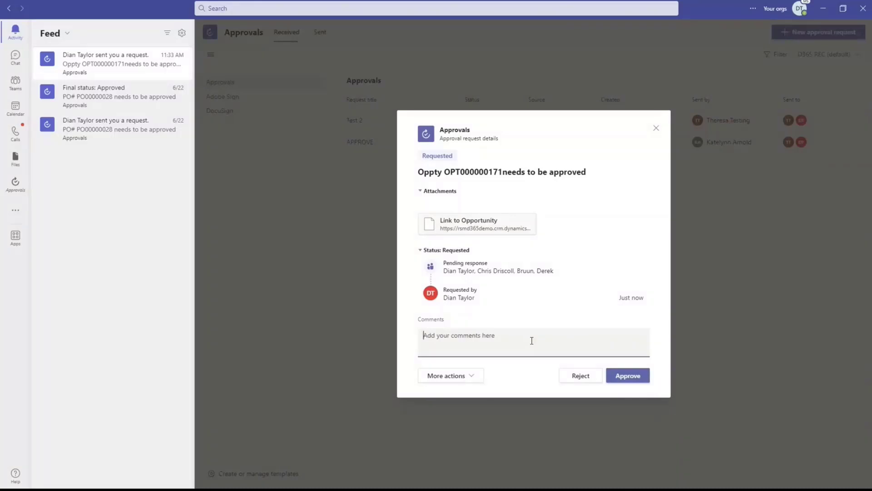
{"action": "type", "text": "THIS IS AMAZIIIINGGGG!"}
{"action": "left_click", "coordinate": [534, 314]}
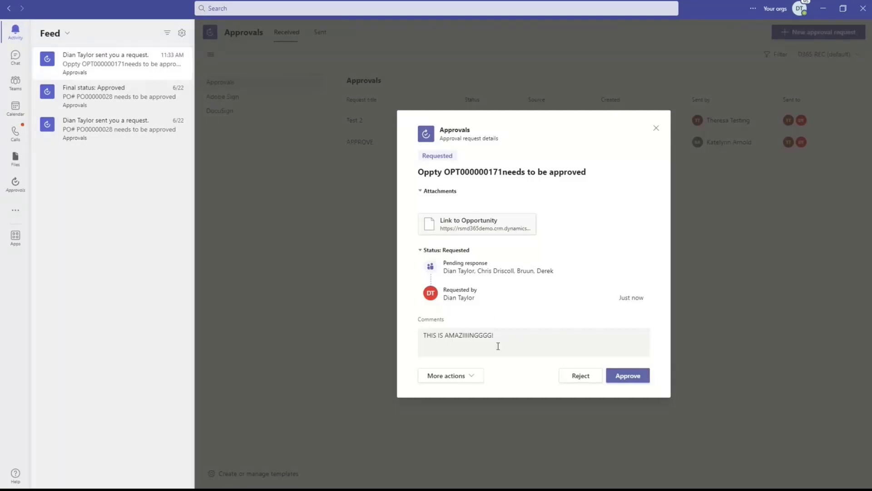
{"action": "left_click", "coordinate": [631, 377]}
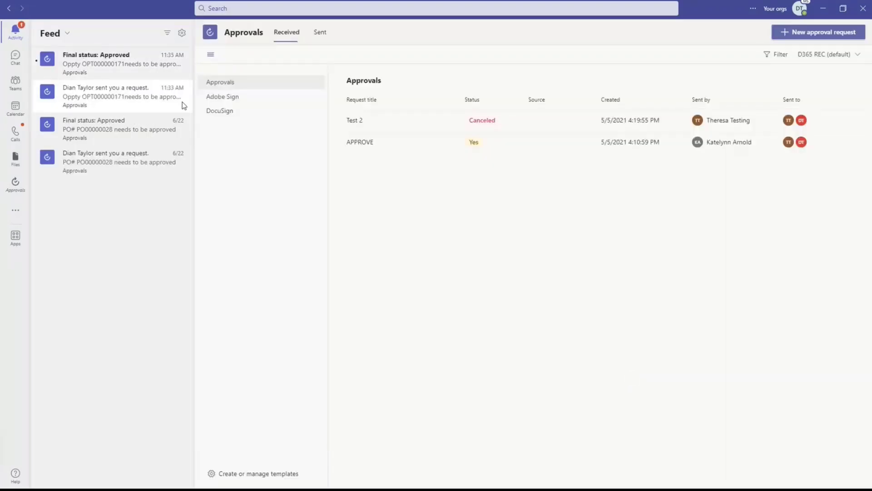
{"action": "left_click", "coordinate": [91, 65]}
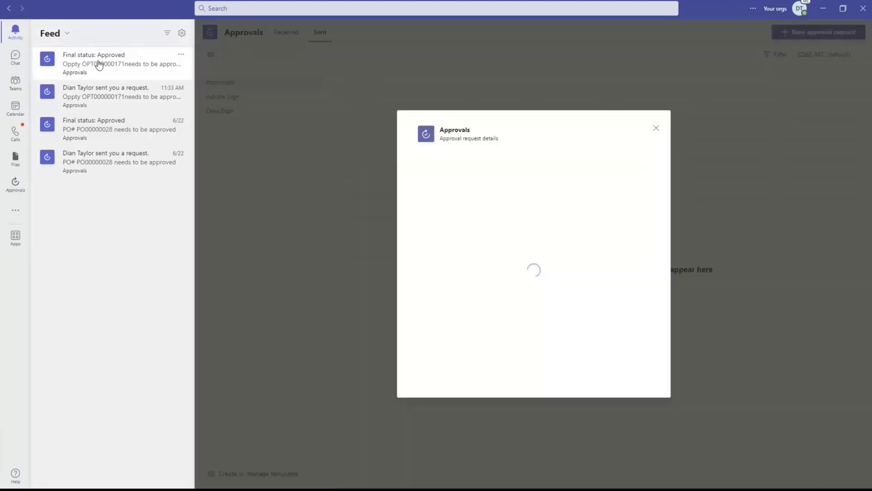
{"action": "left_click", "coordinate": [656, 128]}
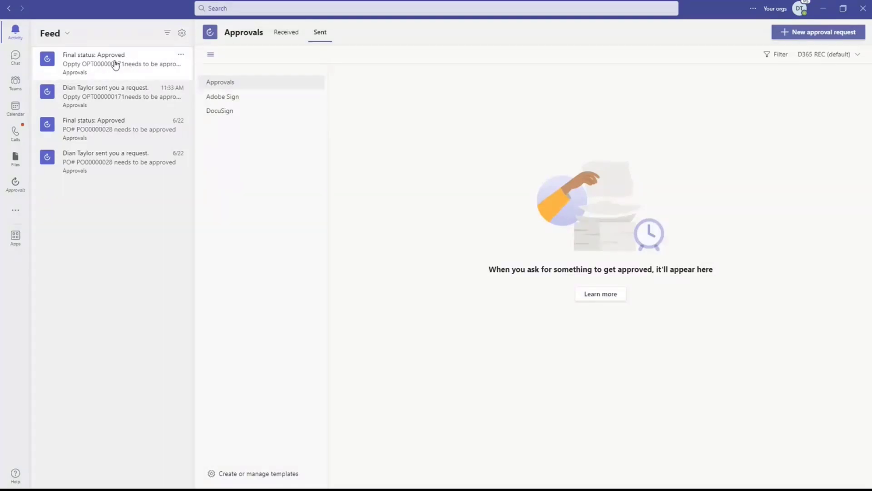
Step: Reload Demo Deal in Dynamics and check its stages and the approved 7/20/2022 history entry
{"action": "left_click", "coordinate": [824, 10]}
{"action": "key", "text": "ctrl+1"}
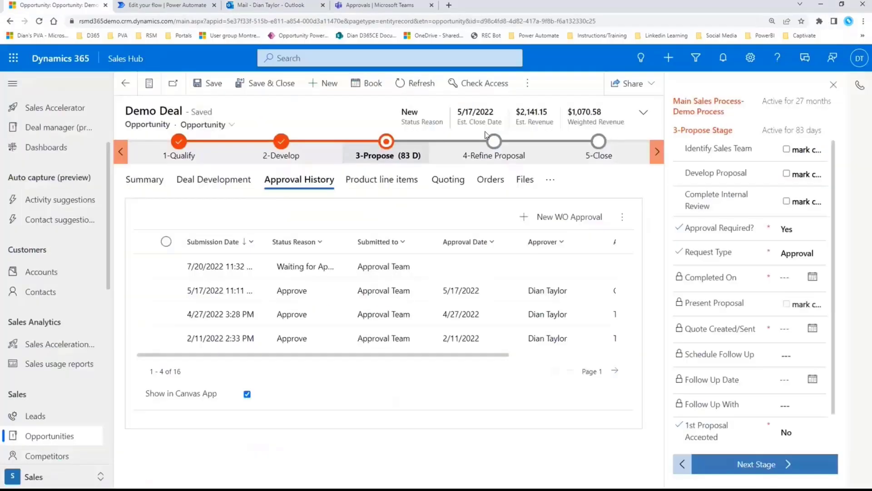
{"action": "key", "text": "F5"}
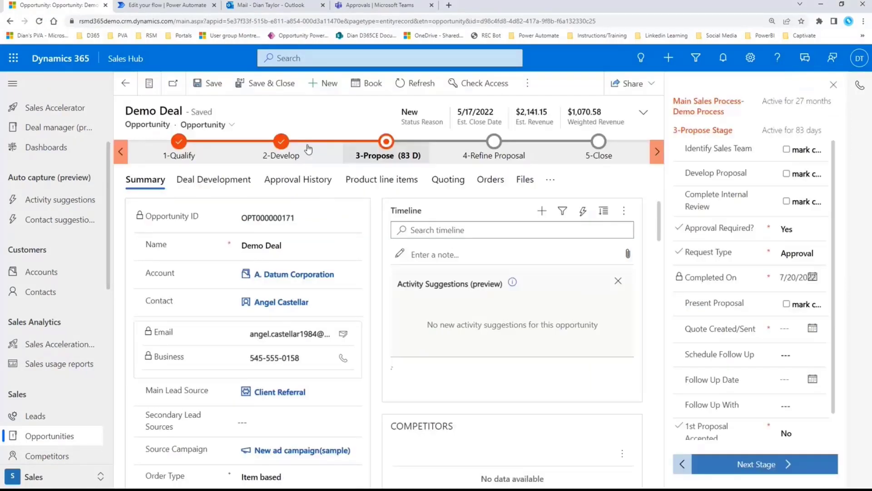
{"action": "left_click", "coordinate": [309, 150]}
{"action": "left_click", "coordinate": [387, 144]}
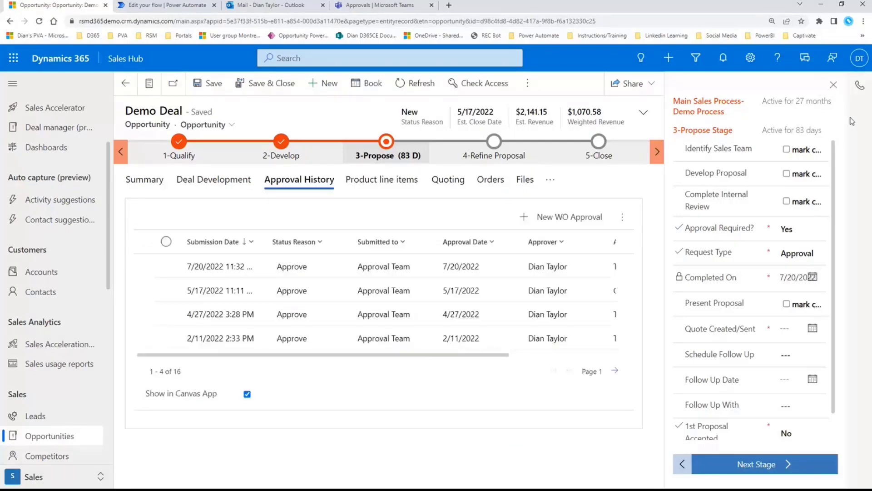
{"action": "left_click", "coordinate": [833, 88]}
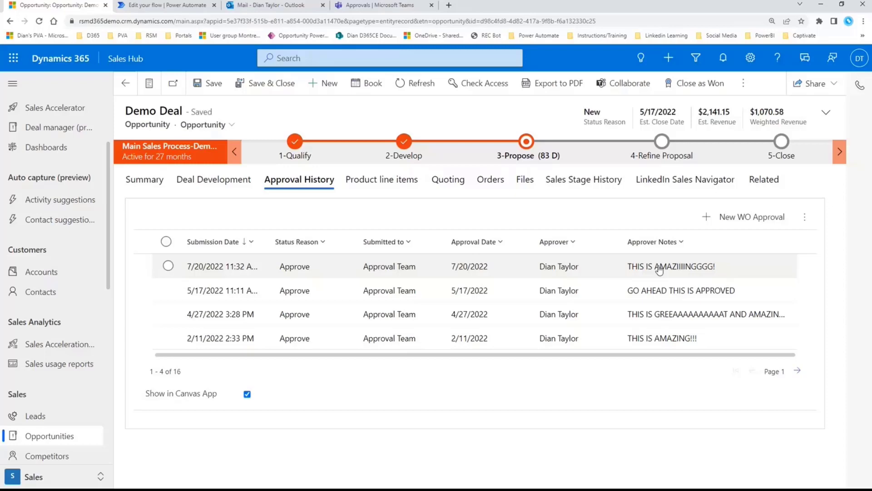
Step: In the Power Automate flow, review the Update a record 2 step
{"action": "left_click", "coordinate": [187, 6]}
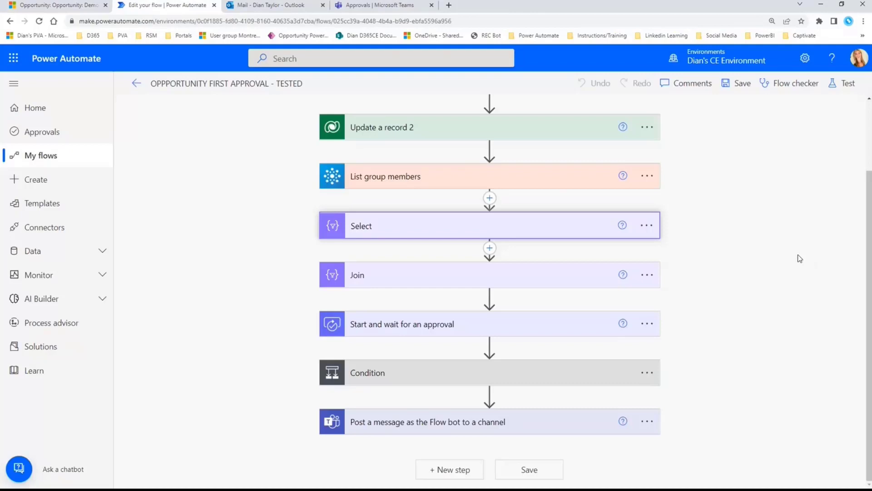
{"action": "left_click", "coordinate": [428, 135]}
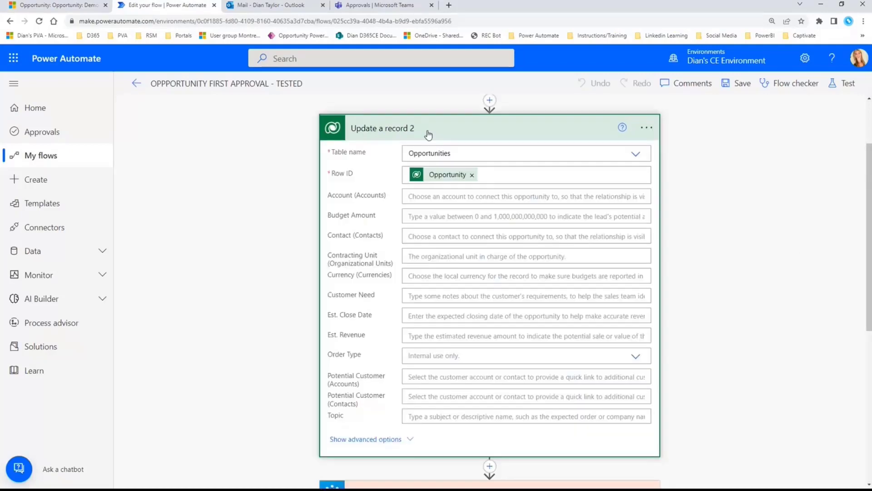
{"action": "scroll", "coordinate": [400, 295], "scroll_direction": "down", "scroll_amount": 2}
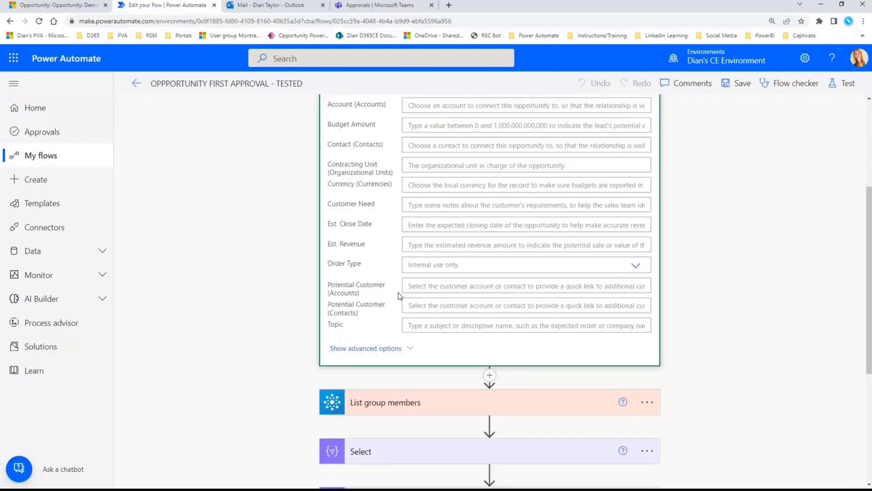
{"action": "scroll", "coordinate": [399, 295], "scroll_direction": "up", "scroll_amount": 1}
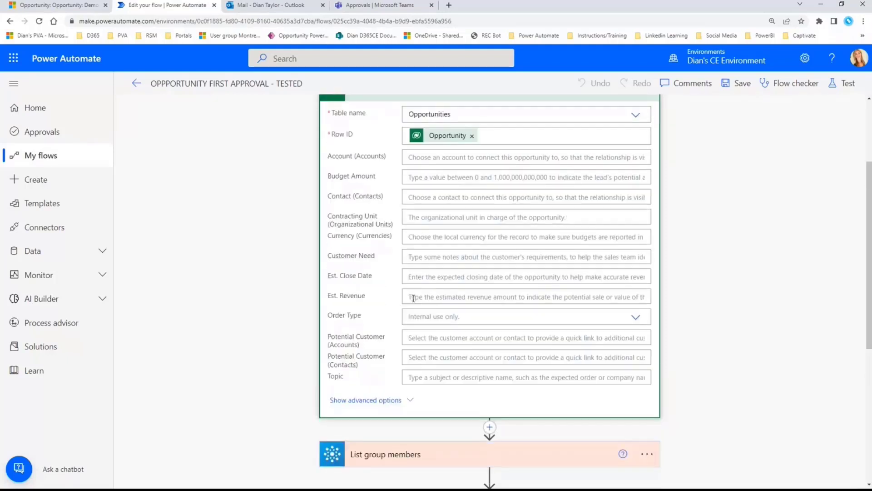
{"action": "scroll", "coordinate": [414, 298], "scroll_direction": "up", "scroll_amount": 1}
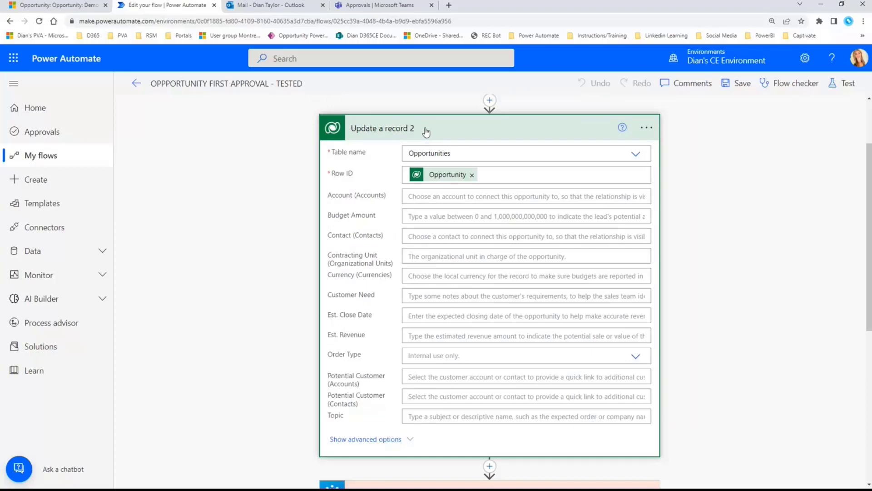
{"action": "left_click", "coordinate": [427, 130]}
Step: Show List group members with its advanced options, and expand the Select mapping
{"action": "left_click", "coordinate": [426, 184]}
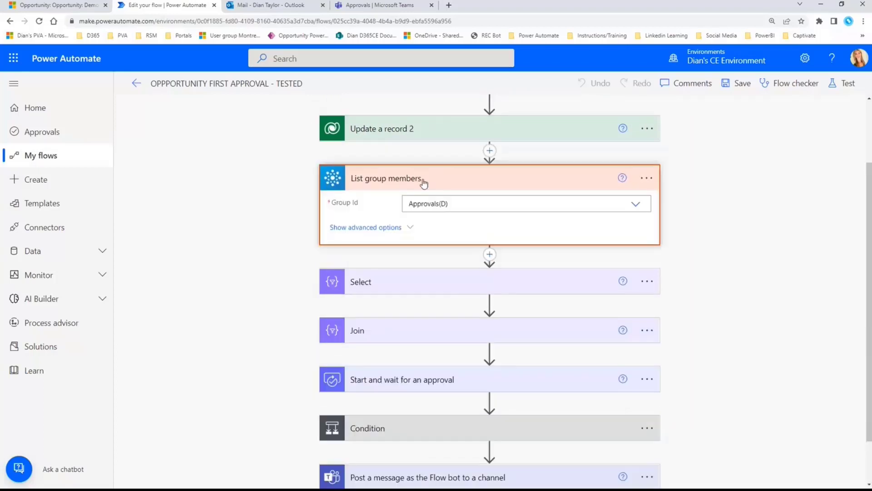
{"action": "left_click", "coordinate": [389, 228]}
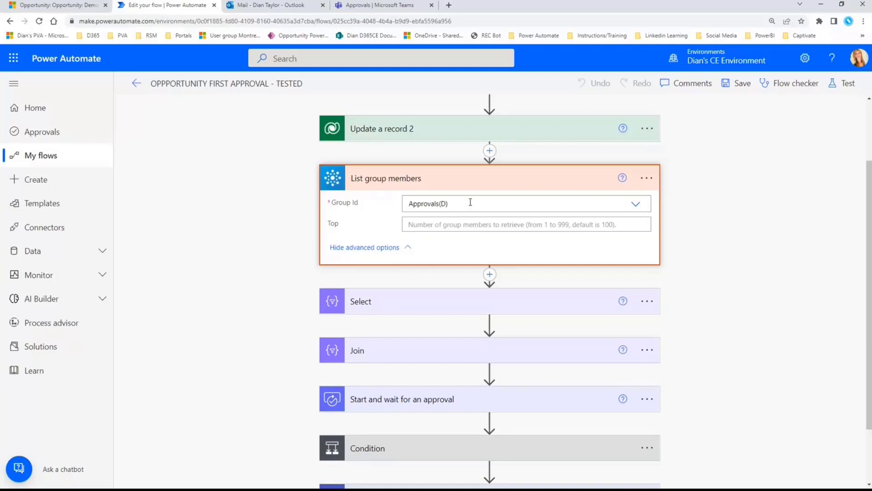
{"action": "left_click", "coordinate": [421, 298]}
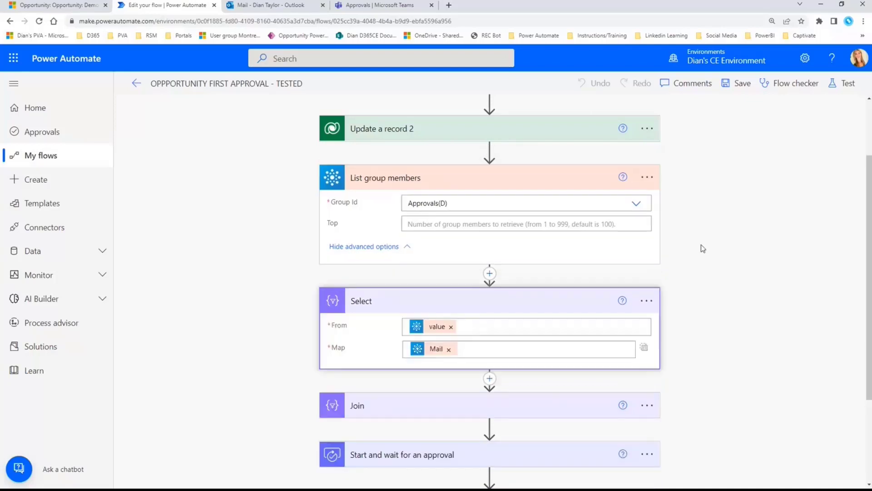
{"action": "scroll", "coordinate": [615, 248], "scroll_direction": "down", "scroll_amount": 3}
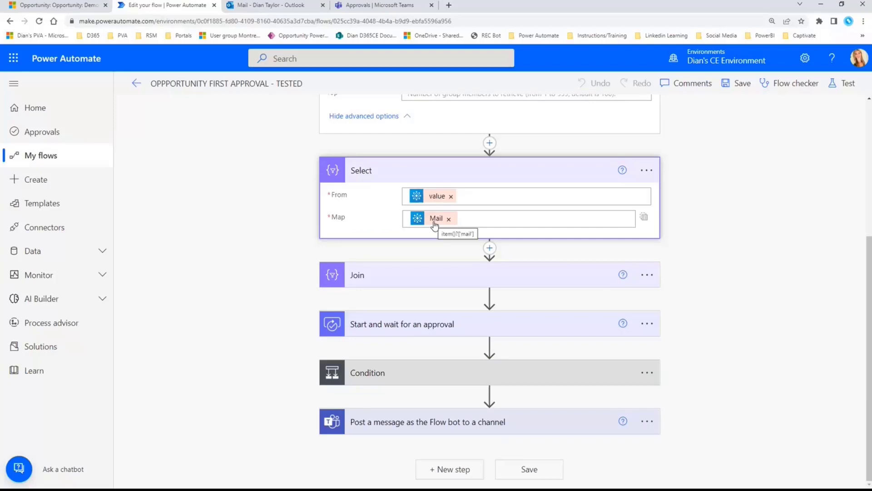
Step: Expand the Join step and the Start and wait for an approval step to review their fields
{"action": "left_click", "coordinate": [545, 274]}
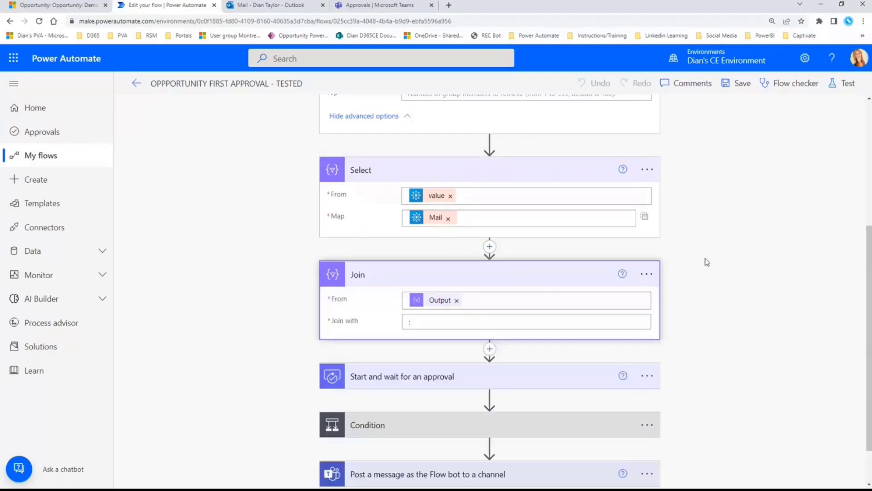
{"action": "scroll", "coordinate": [706, 262], "scroll_direction": "down", "scroll_amount": 1}
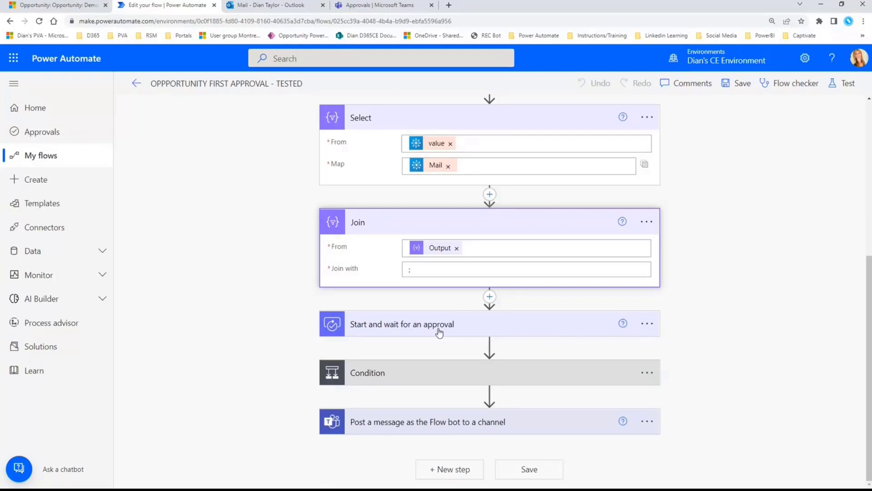
{"action": "left_click", "coordinate": [396, 324]}
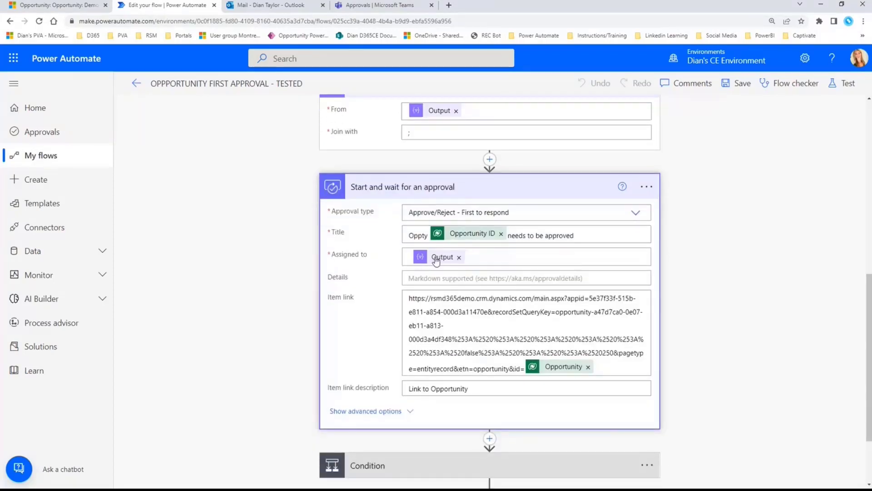
{"action": "scroll", "coordinate": [447, 237], "scroll_direction": "up", "scroll_amount": 4}
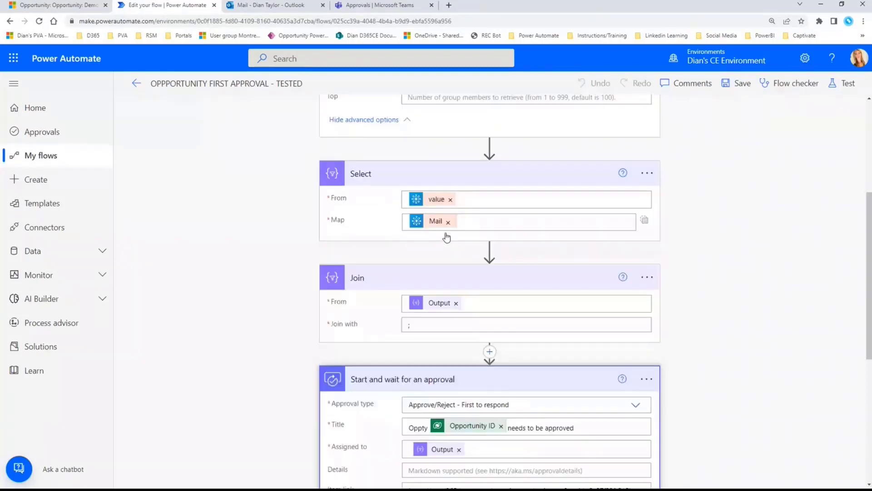
{"action": "scroll", "coordinate": [446, 237], "scroll_direction": "up", "scroll_amount": 2}
{"action": "scroll", "coordinate": [486, 283], "scroll_direction": "down", "scroll_amount": 4}
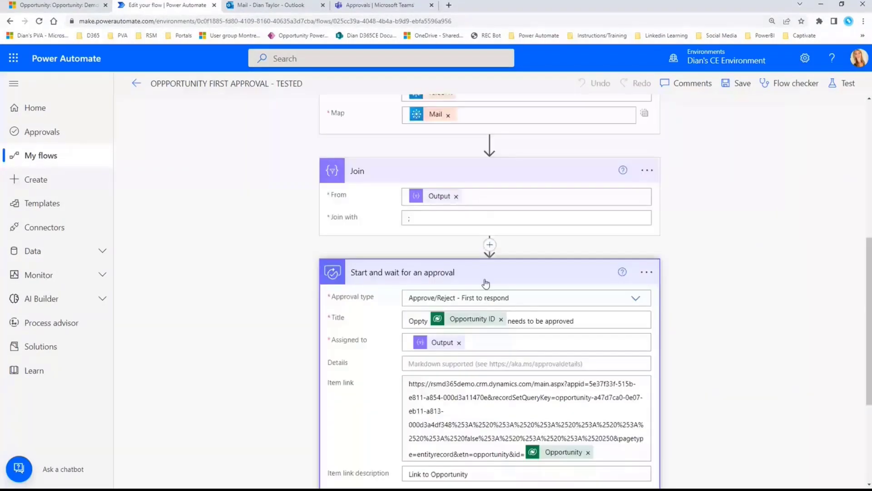
{"action": "scroll", "coordinate": [486, 282], "scroll_direction": "down", "scroll_amount": 1}
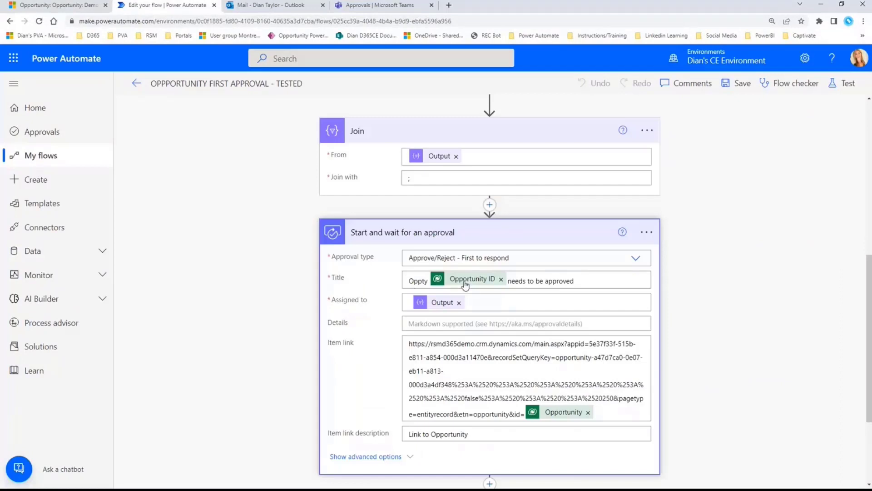
{"action": "scroll", "coordinate": [475, 316], "scroll_direction": "down", "scroll_amount": 1}
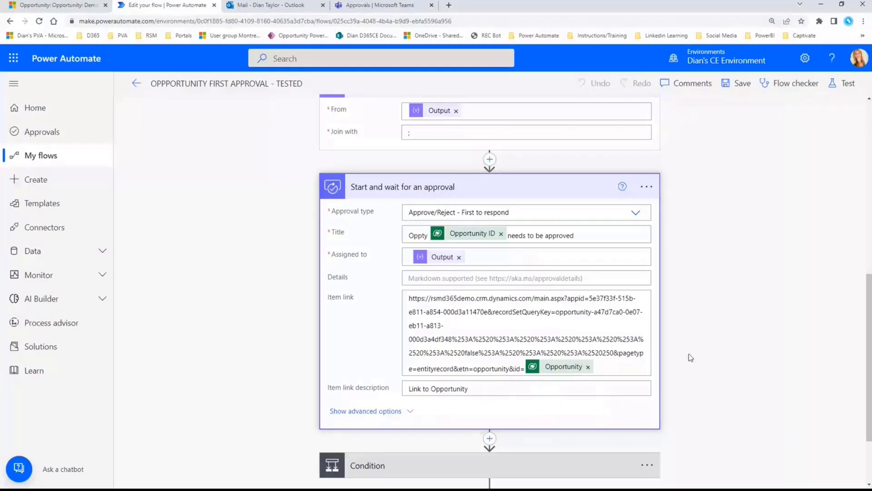
Step: Under If no, expand Apply to each 2 and Update a record-Approval in CDS 2 (Status Inactive, Reason Approve)
{"action": "scroll", "coordinate": [688, 353], "scroll_direction": "down", "scroll_amount": 2}
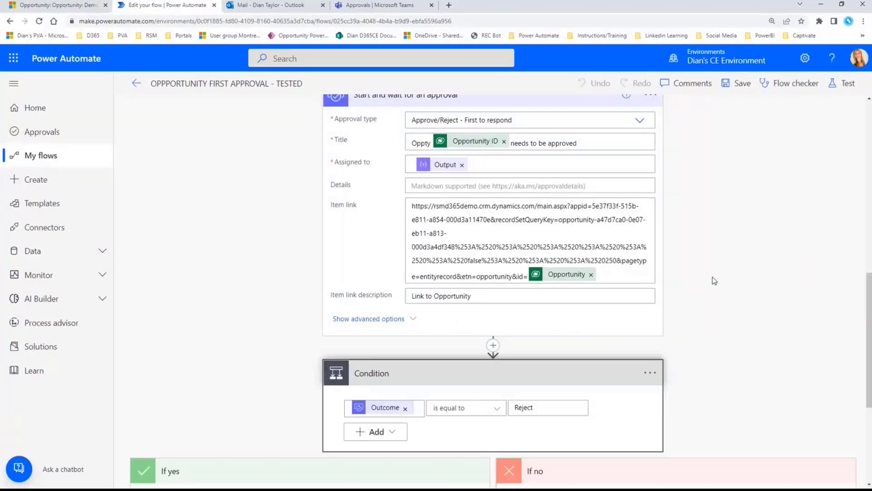
{"action": "scroll", "coordinate": [714, 281], "scroll_direction": "down", "scroll_amount": 4}
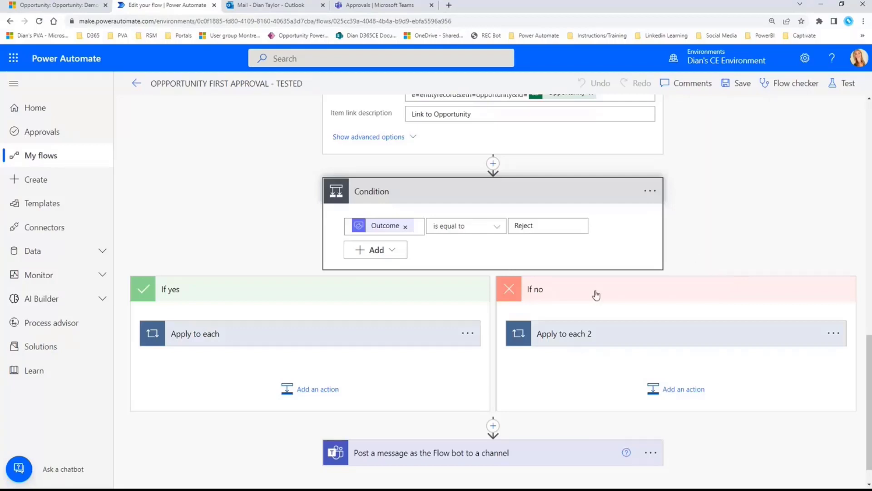
{"action": "left_click", "coordinate": [705, 336]}
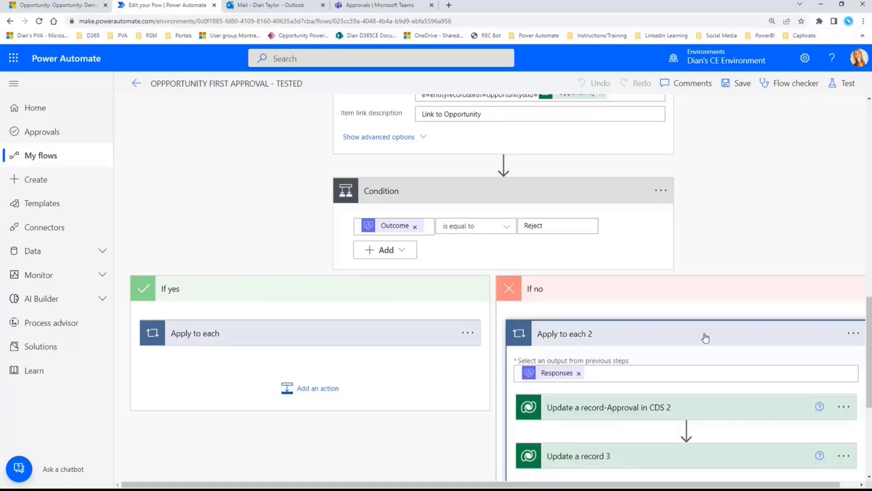
{"action": "scroll", "coordinate": [606, 323], "scroll_direction": "down", "scroll_amount": 2}
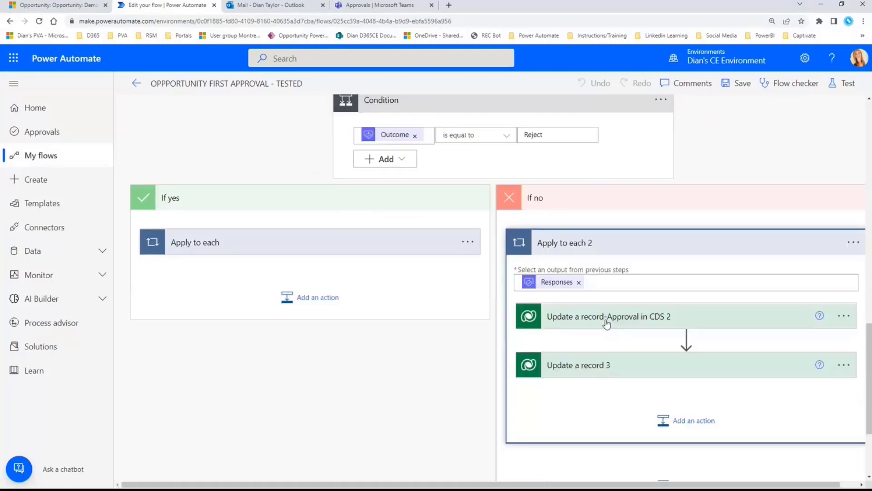
{"action": "left_click", "coordinate": [634, 320]}
{"action": "scroll", "coordinate": [578, 302], "scroll_direction": "down", "scroll_amount": 2}
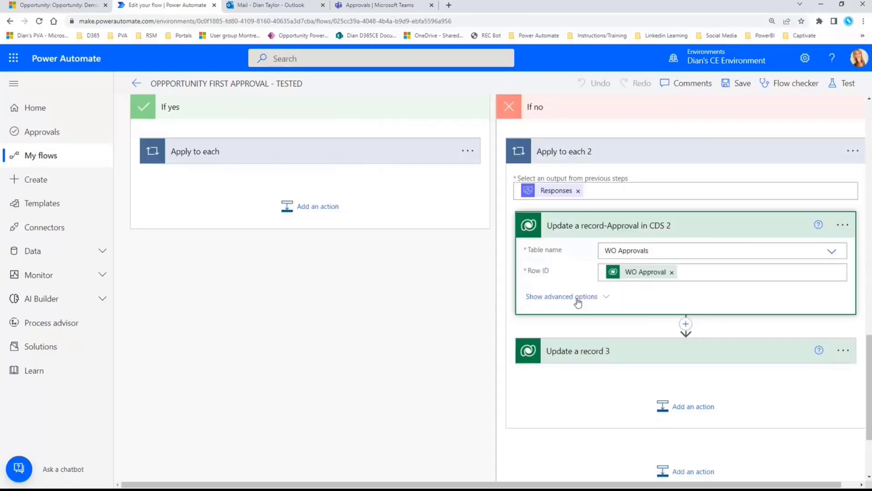
{"action": "scroll", "coordinate": [720, 318], "scroll_direction": "down", "scroll_amount": 3}
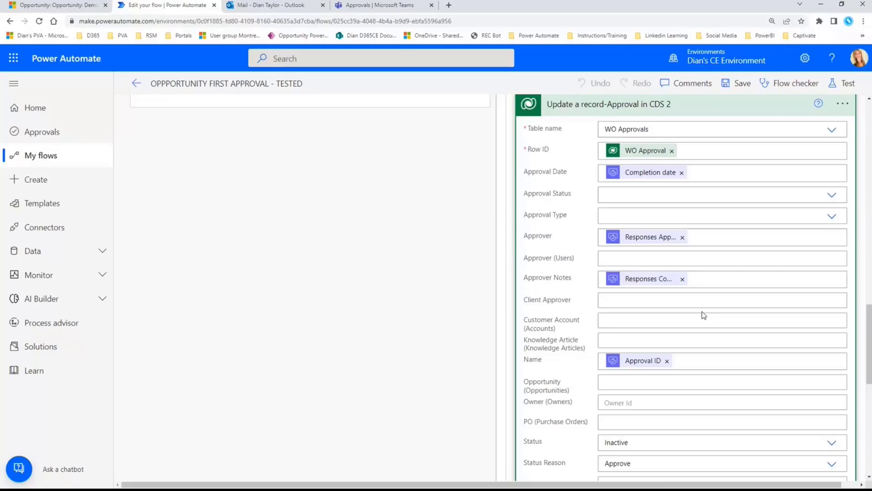
{"action": "scroll", "coordinate": [703, 313], "scroll_direction": "down", "scroll_amount": 1}
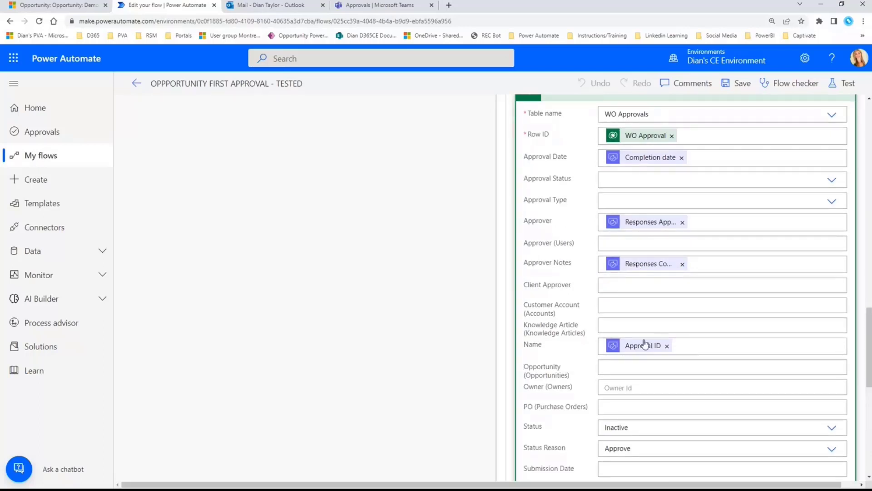
{"action": "scroll", "coordinate": [645, 344], "scroll_direction": "down", "scroll_amount": 1}
{"action": "scroll", "coordinate": [625, 397], "scroll_direction": "up", "scroll_amount": 5}
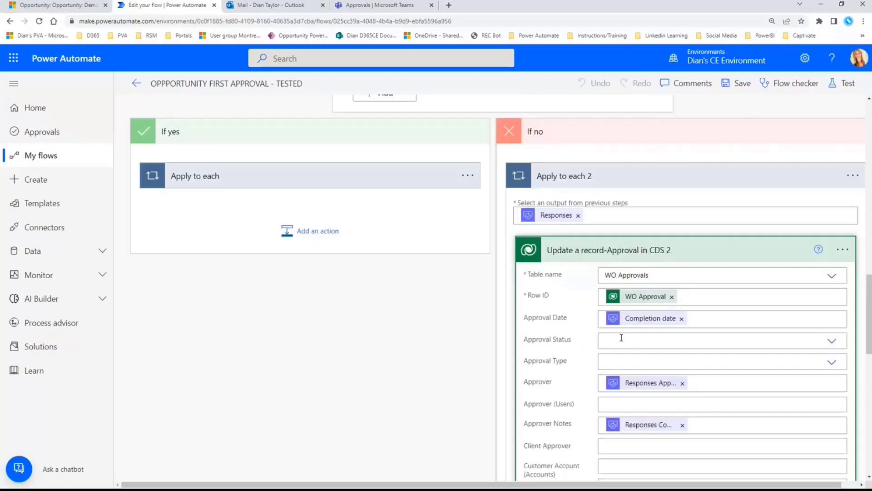
{"action": "scroll", "coordinate": [589, 225], "scroll_direction": "up", "scroll_amount": 2}
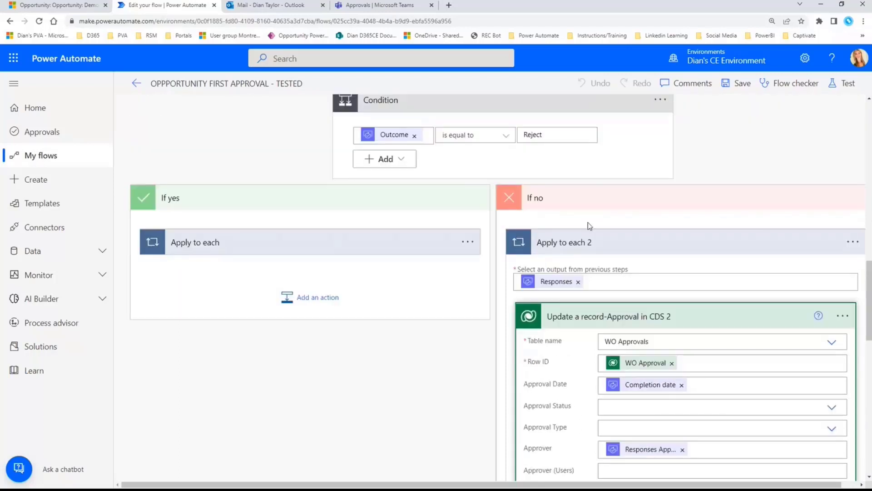
Step: Expand the If yes branch's Rejected record update with all fields and the Sales Approvals Post a message step
{"action": "left_click", "coordinate": [232, 245]}
{"action": "scroll", "coordinate": [375, 287], "scroll_direction": "down", "scroll_amount": 3}
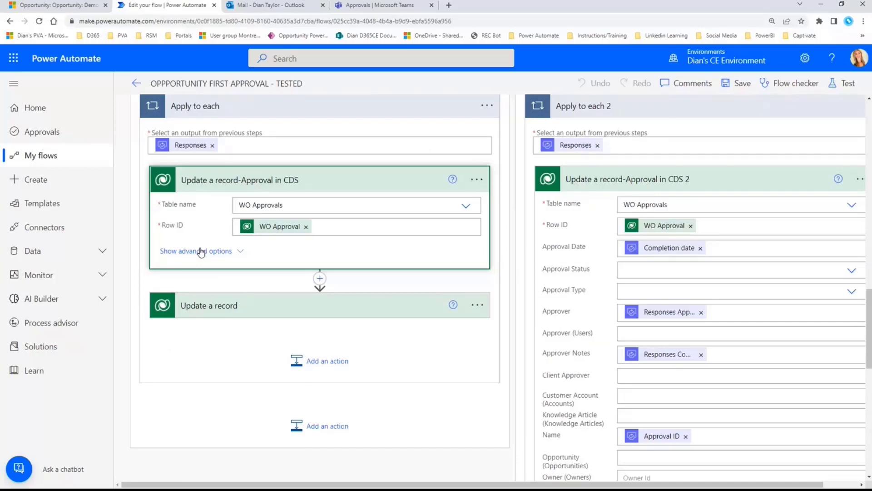
{"action": "left_click", "coordinate": [201, 251]}
{"action": "scroll", "coordinate": [340, 270], "scroll_direction": "down", "scroll_amount": 3}
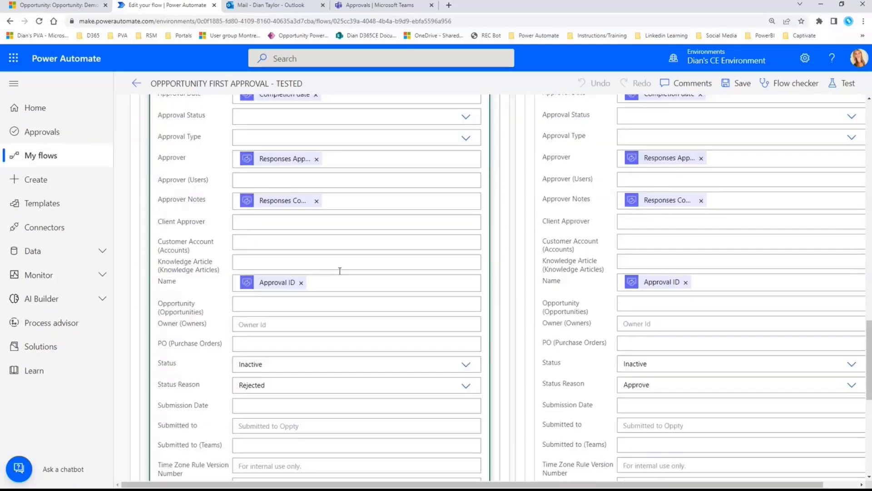
{"action": "scroll", "coordinate": [340, 271], "scroll_direction": "down", "scroll_amount": 1}
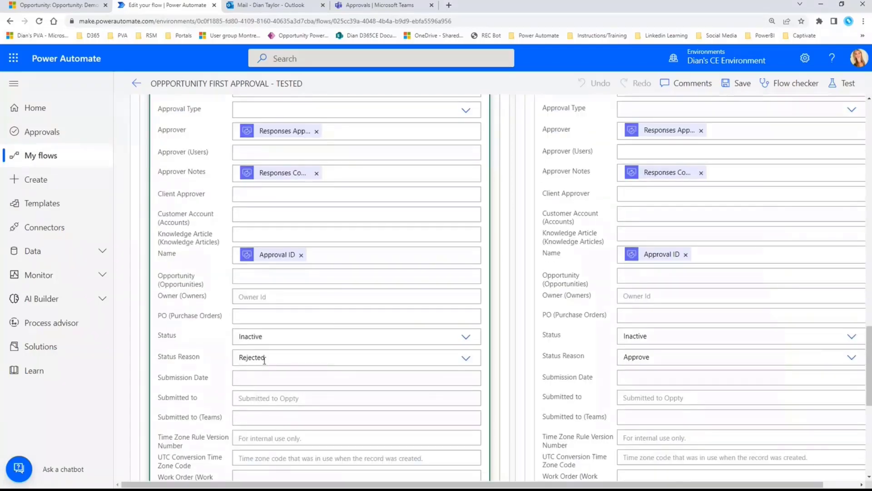
{"action": "scroll", "coordinate": [273, 357], "scroll_direction": "down", "scroll_amount": 3}
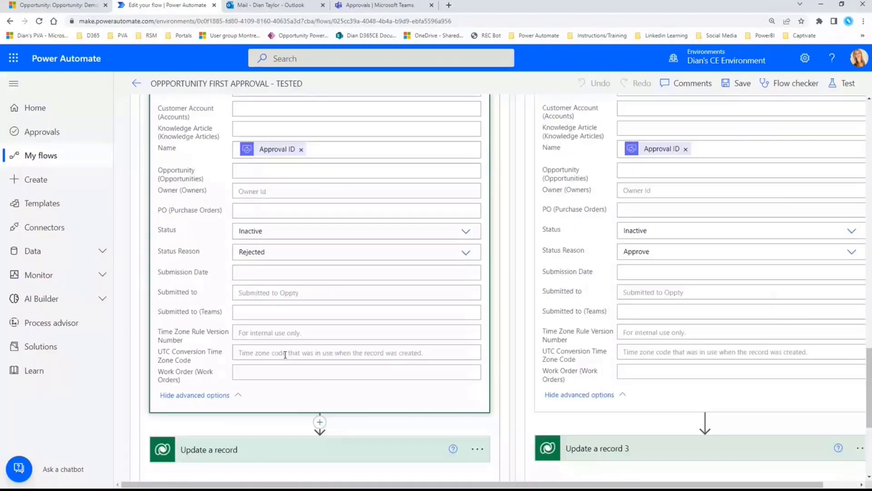
{"action": "scroll", "coordinate": [300, 348], "scroll_direction": "down", "scroll_amount": 6}
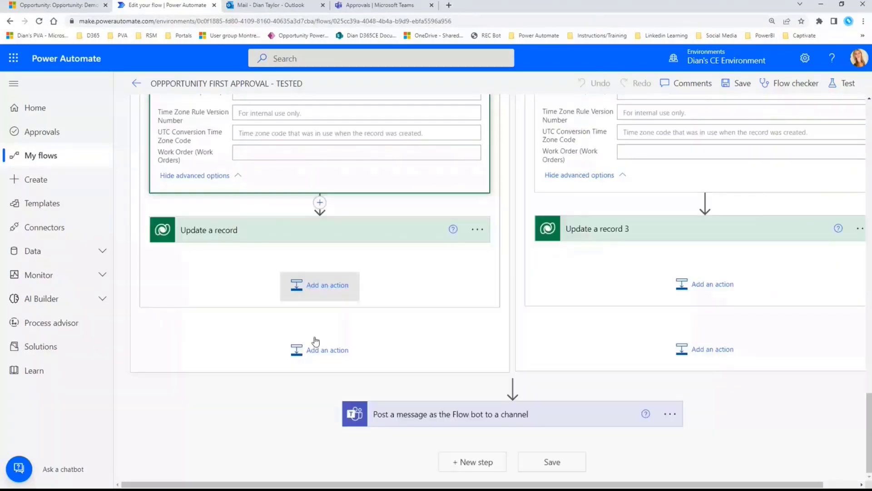
{"action": "left_click", "coordinate": [434, 413]}
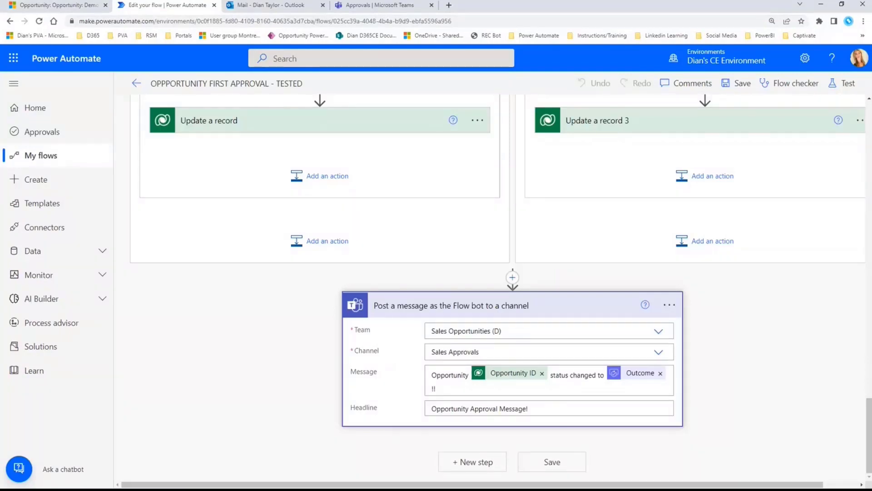
{"action": "key", "text": "alt+Tab"}
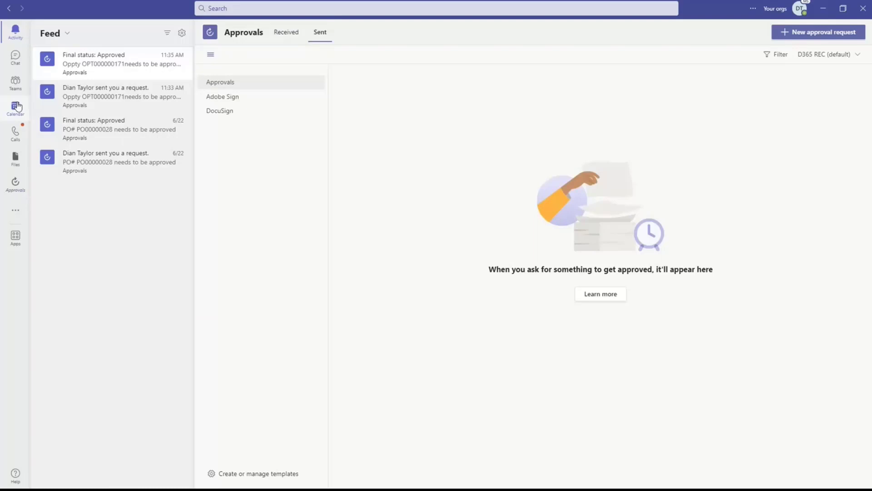
Step: Open Sales Opportunities (D) > Sales Approvals to see the OPT000000171 status-changed-to-Approve post
{"action": "left_click", "coordinate": [16, 82]}
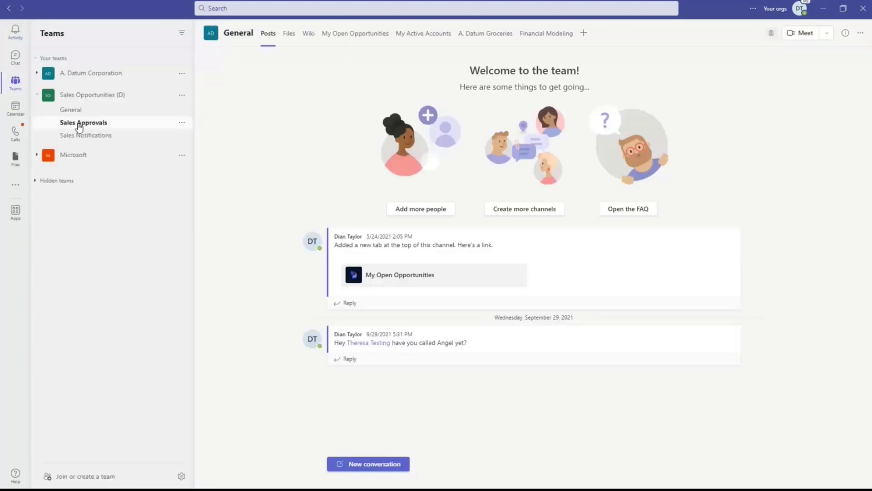
{"action": "left_click", "coordinate": [80, 127]}
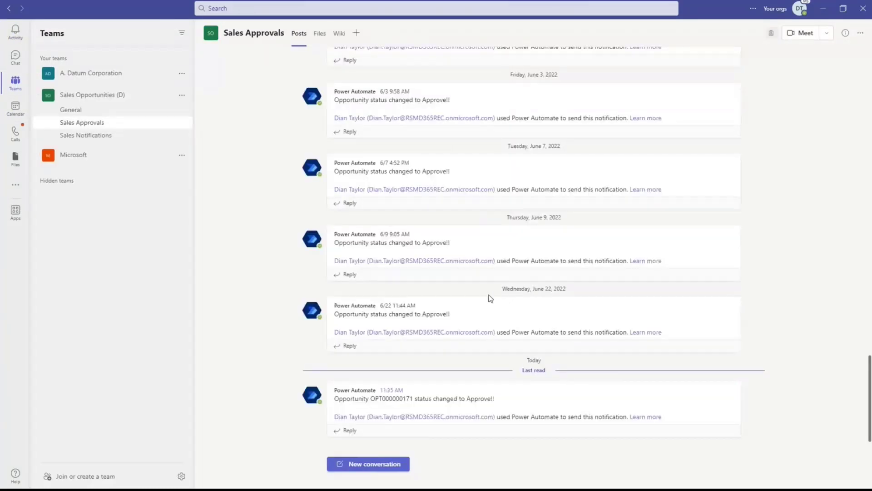